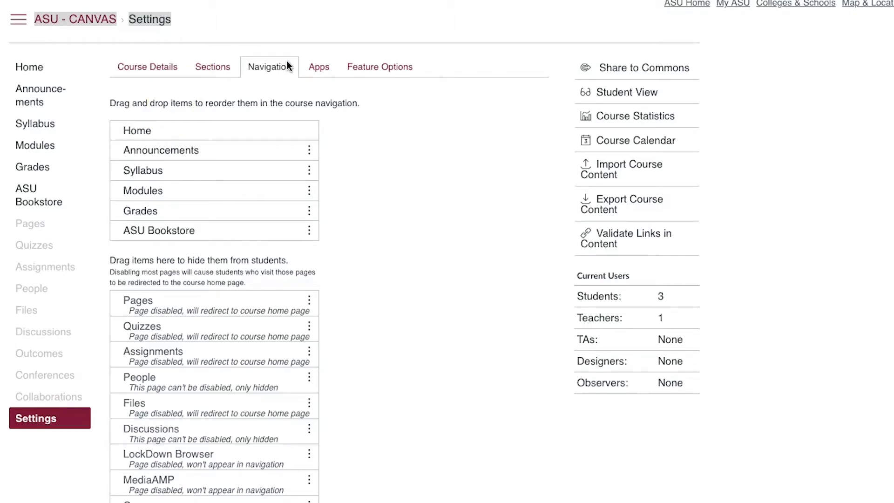
Enable the hidden LockDown Browser item in course navigation and save the navigation changes.
left_click(309, 455)
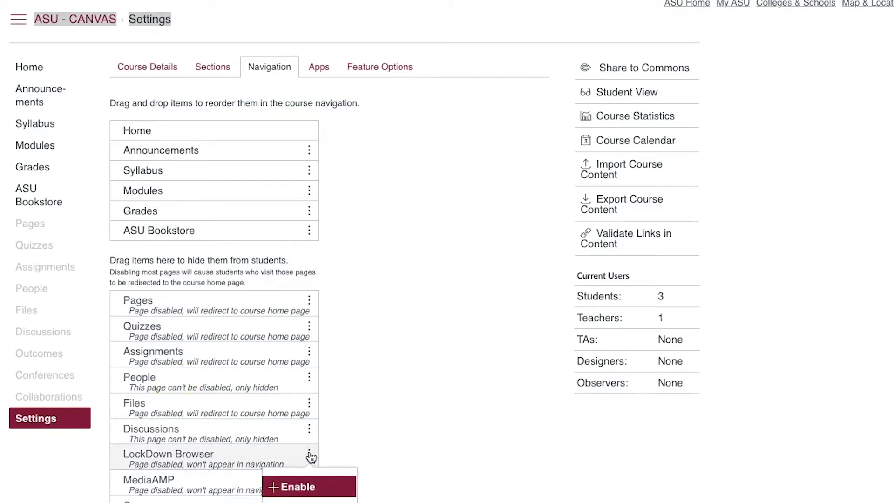
left_click(298, 486)
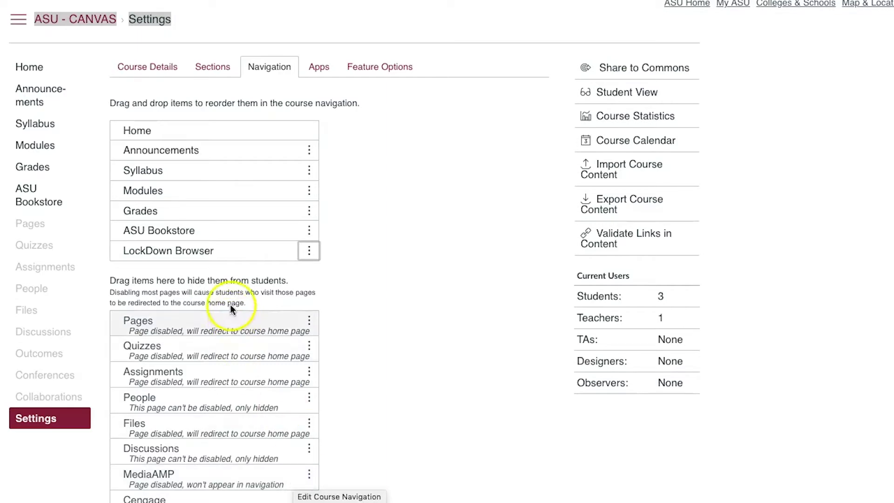
left_click_drag(244, 303, 245, 323)
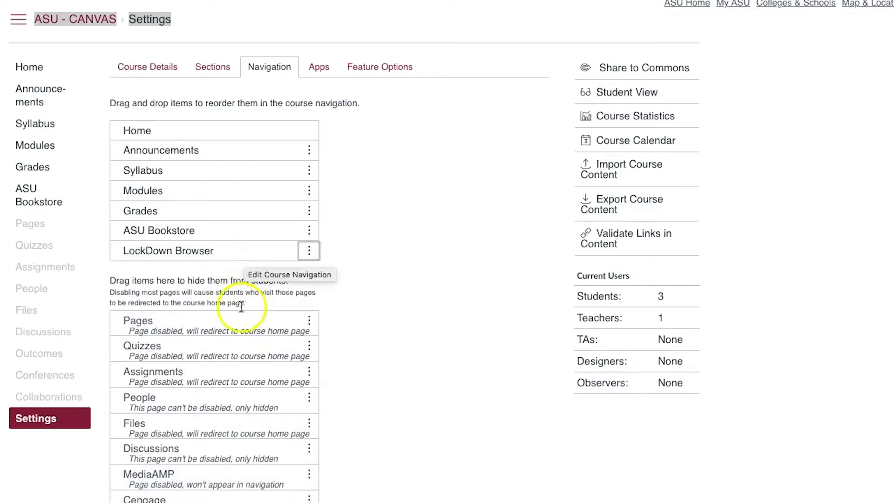
scroll(245, 323, "down", 2)
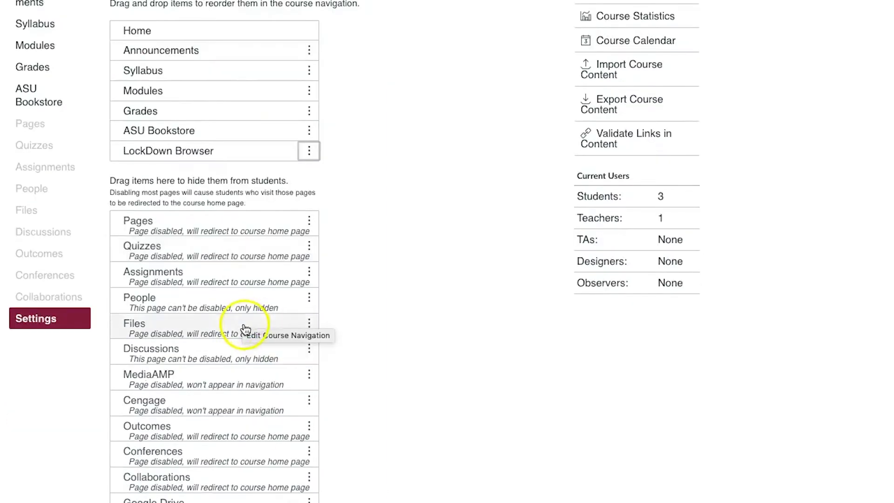
scroll(245, 331, "down", 2)
scroll(249, 340, "down", 6)
left_click(128, 485)
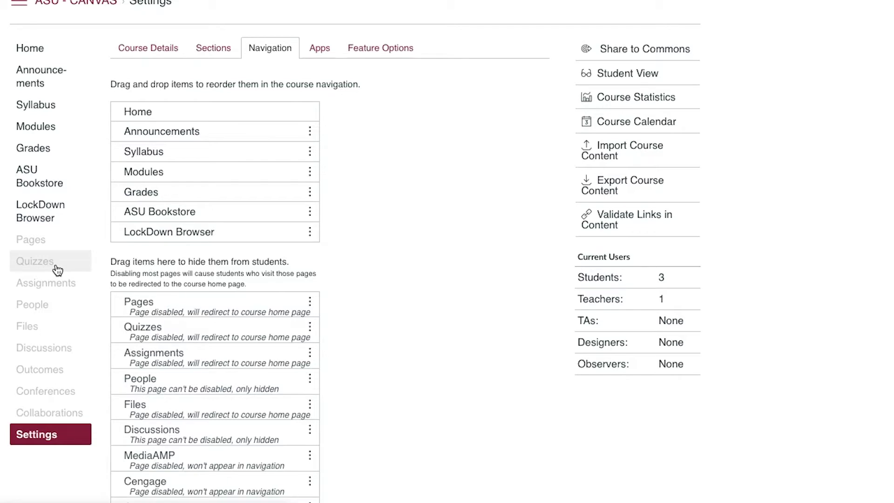
Go from the course's LockDown Browser link past the intro to the Respondus dashboard.
left_click(46, 220)
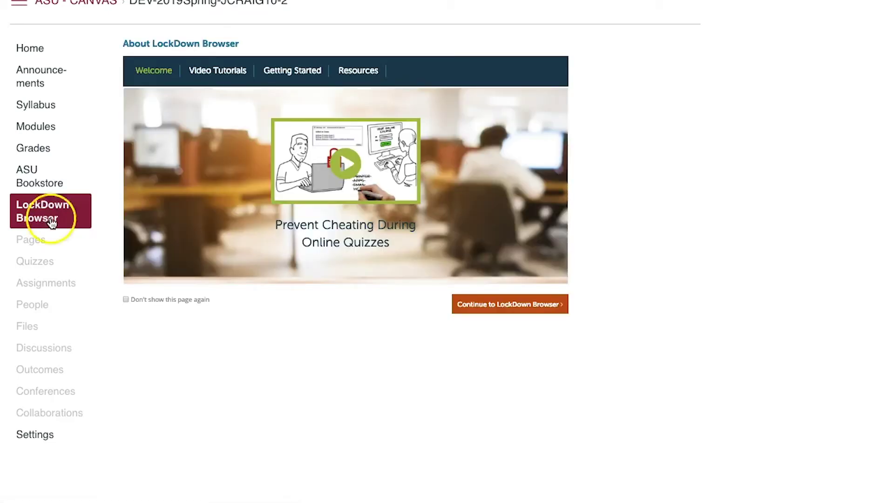
left_click(492, 310)
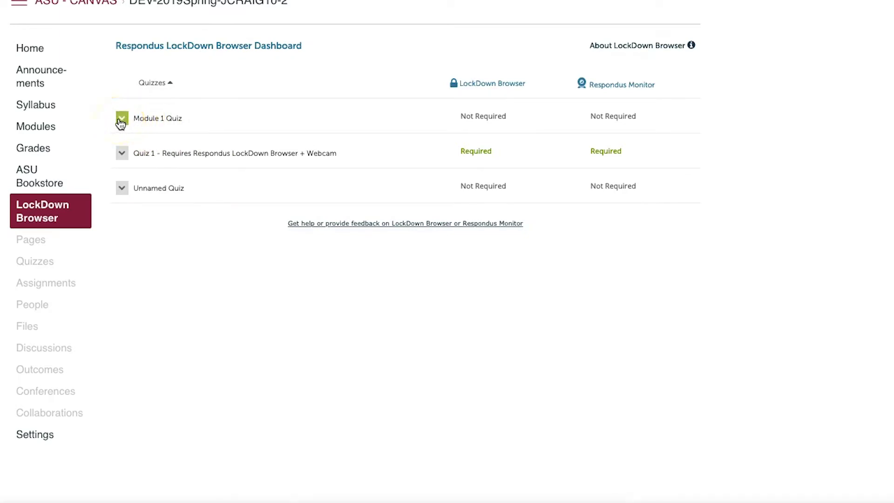
left_click(120, 119)
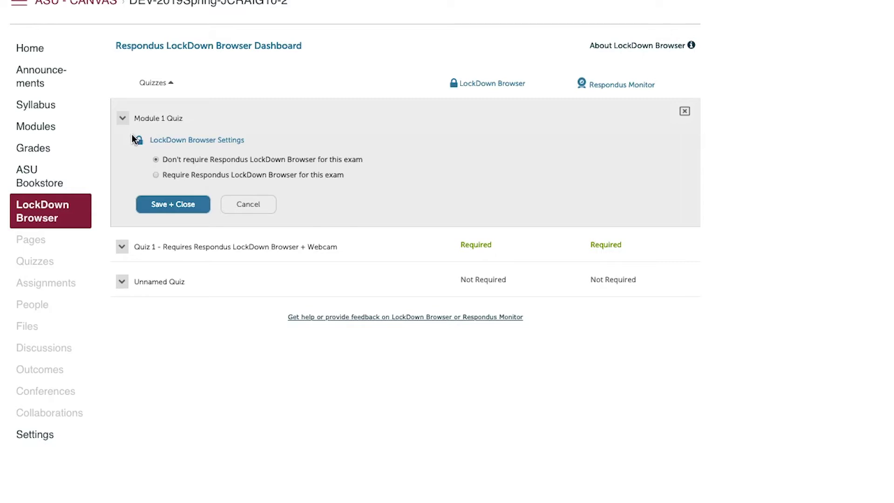
left_click(156, 175)
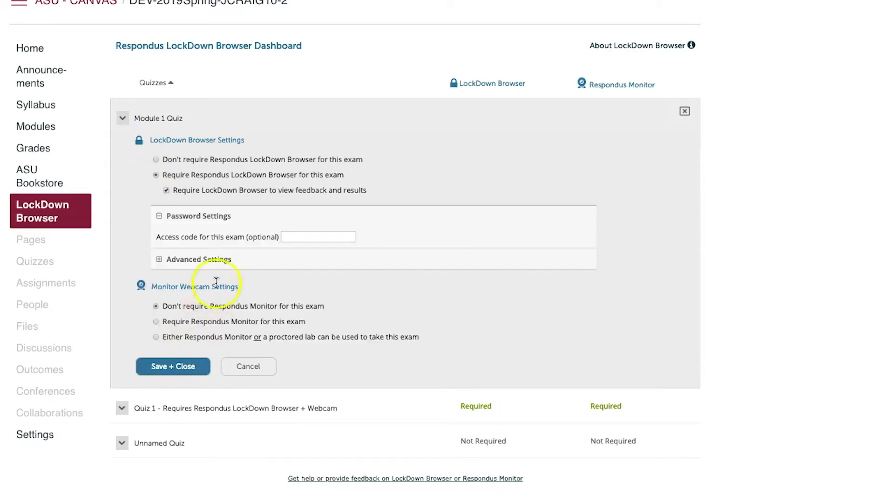
left_click(295, 237)
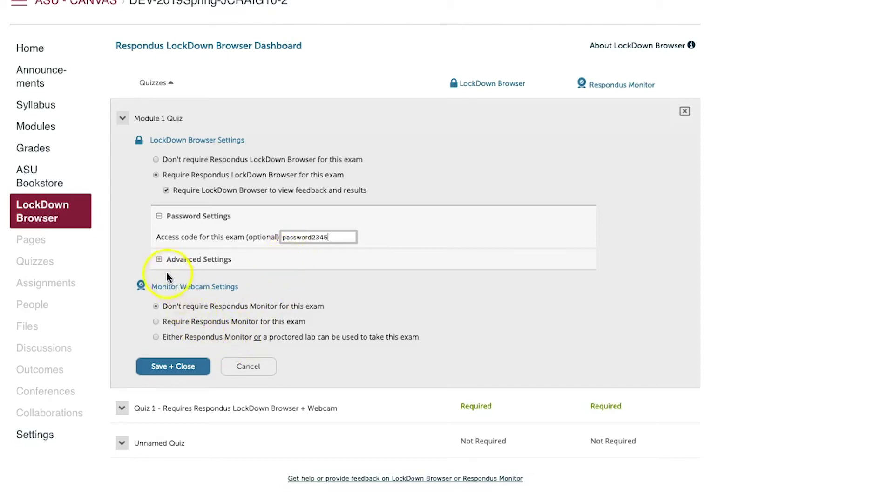
left_click(168, 260)
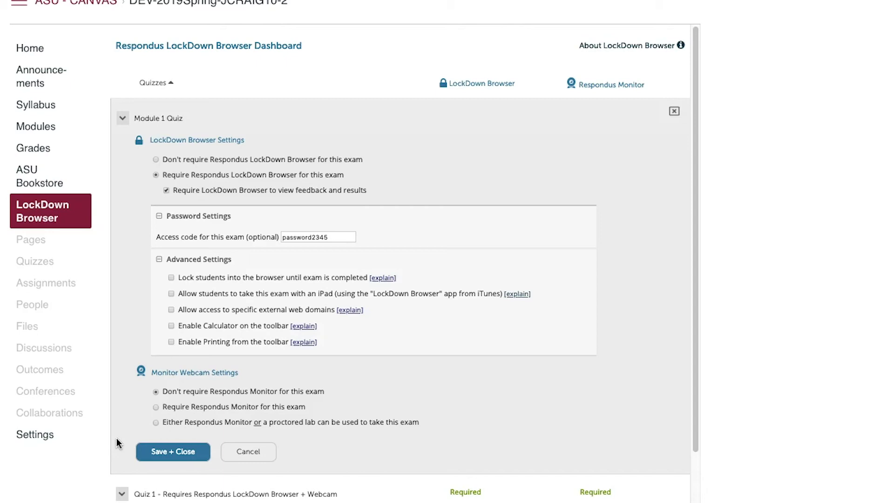
Leave all five advanced options unchecked and save Module 1 Quiz's settings.
left_click(184, 455)
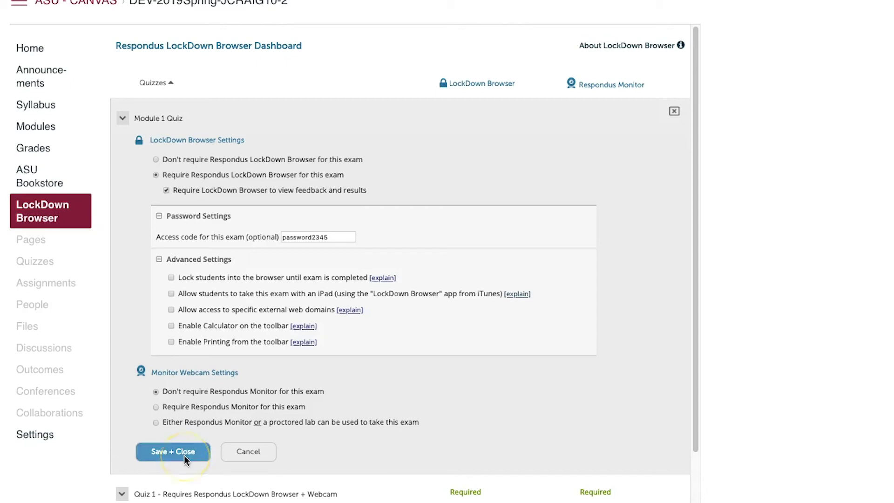
Save and close Module 1 Quiz's LockDown Browser settings, leaving Respondus Monitor not required.
left_click(184, 455)
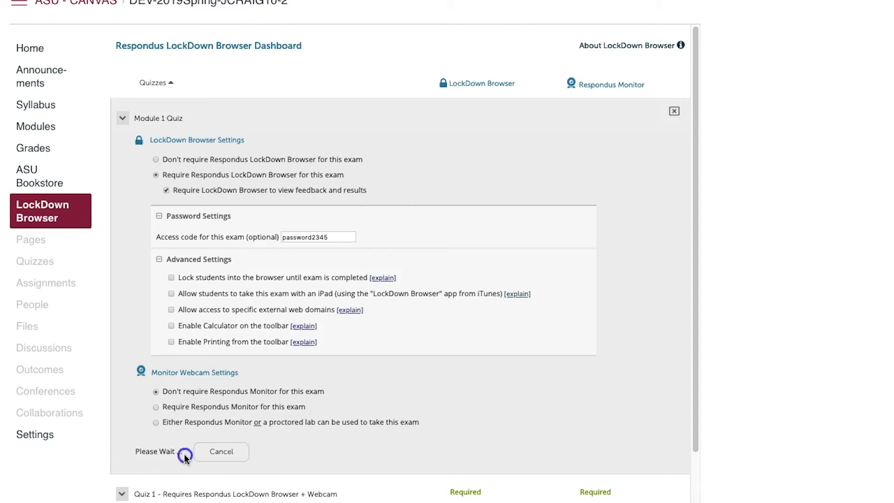